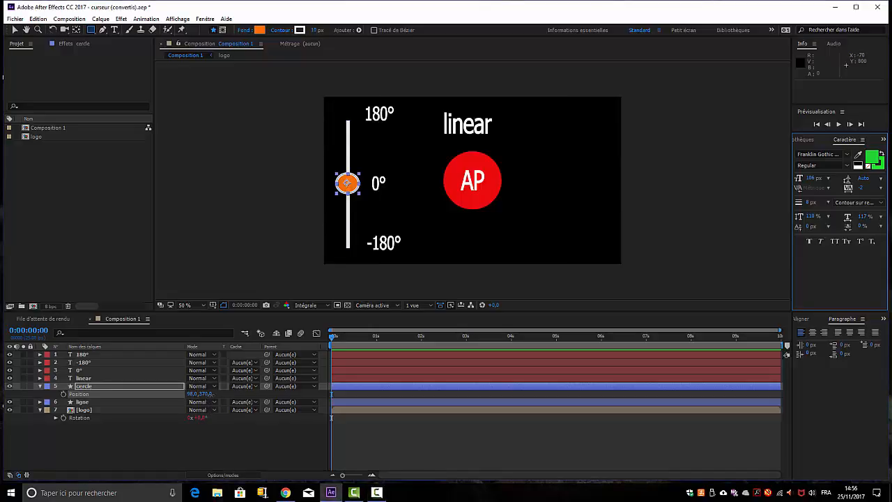
Scrub the cercle layer's Y position between both ends of the line, ending at 635, to test the logo's rotation.
drag(202, 394, 91, 409)
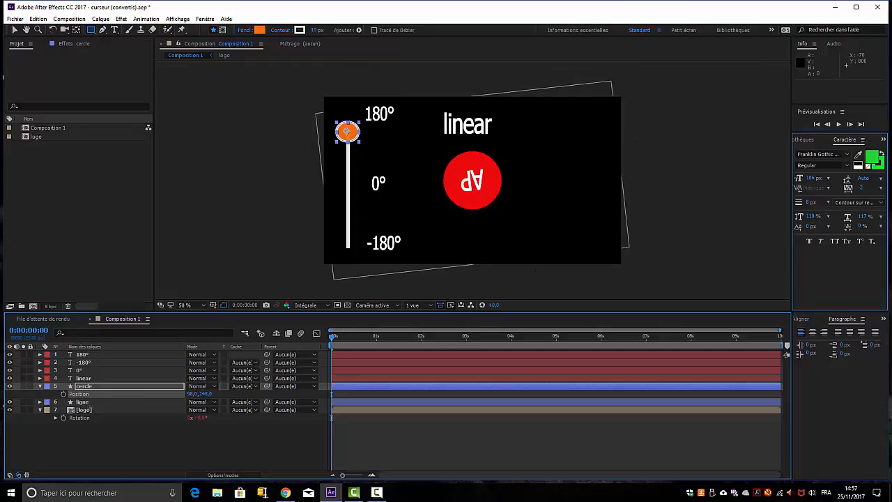
drag(90, 409, 290, 418)
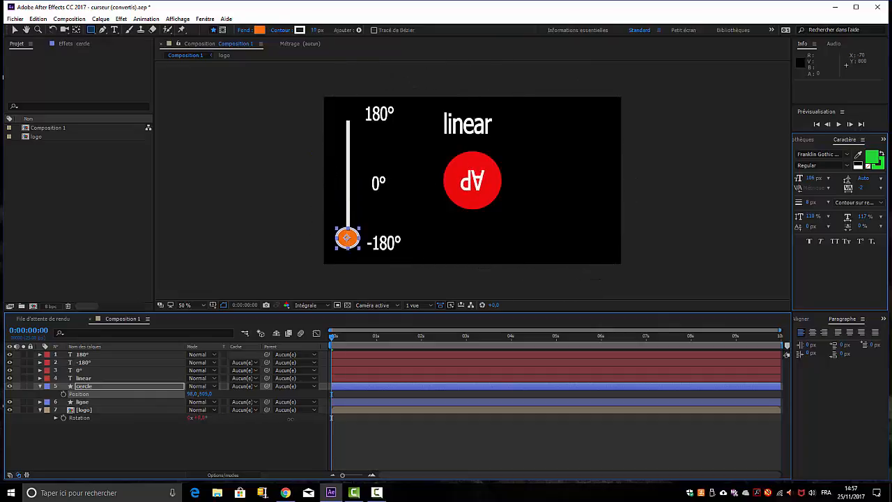
drag(288, 417, 74, 438)
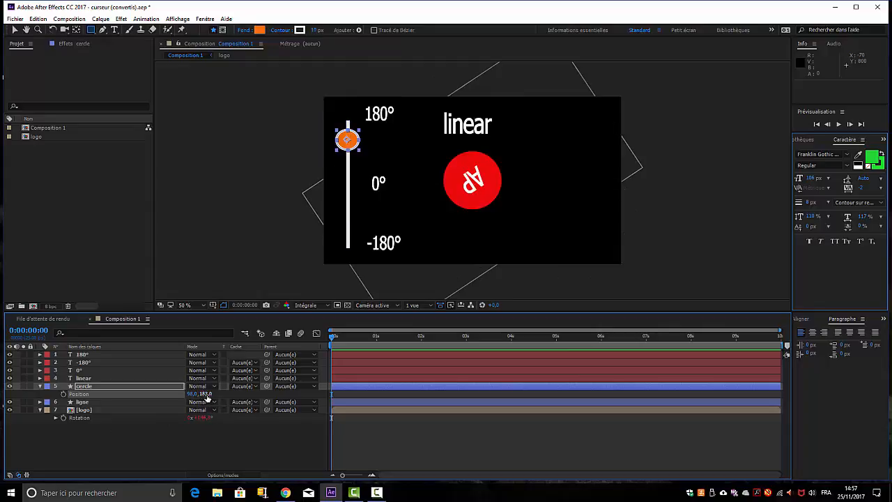
drag(201, 394, 180, 394)
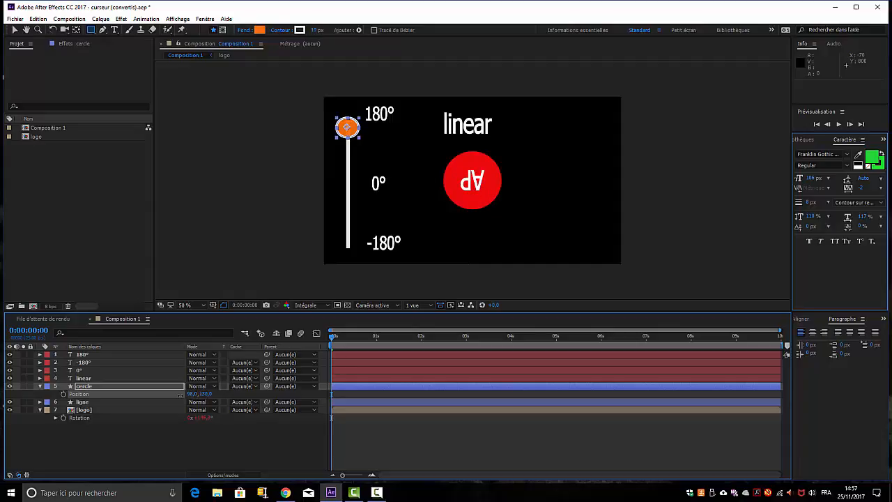
mouse_move(179, 394)
mouse_down()
mouse_move(86, 402)
mouse_move(172, 401)
mouse_up()
drag(172, 401, 398, 413)
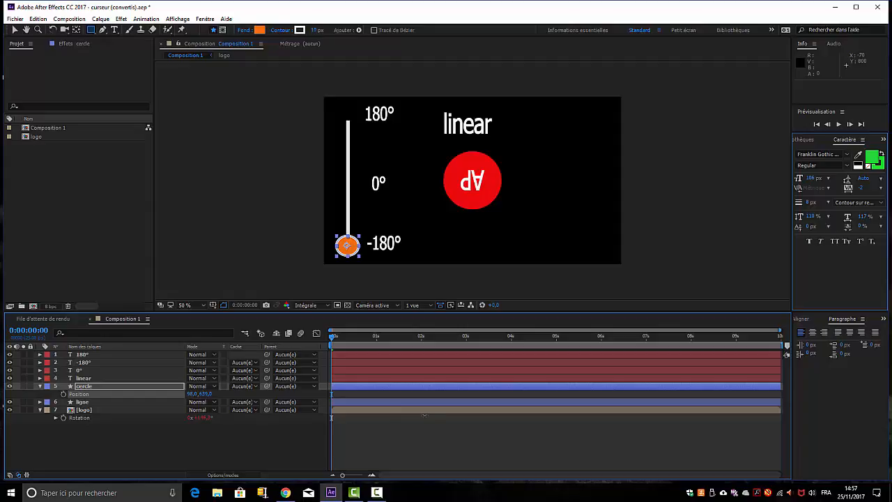
drag(423, 415, 396, 413)
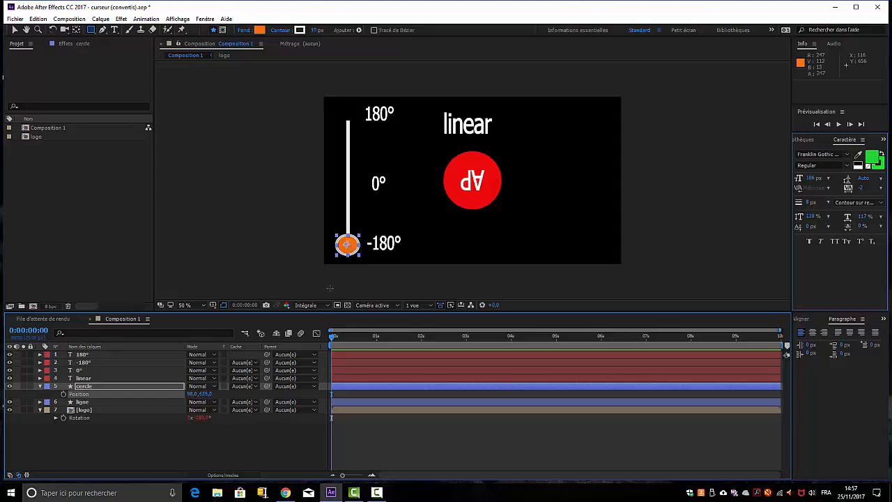
Deselect the cercle layer and activate the Ellipse tool.
click(272, 436)
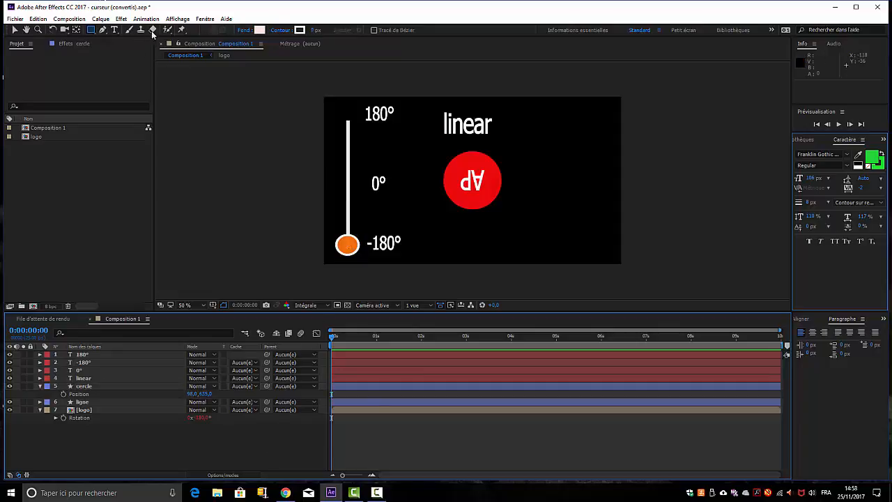
click(94, 33)
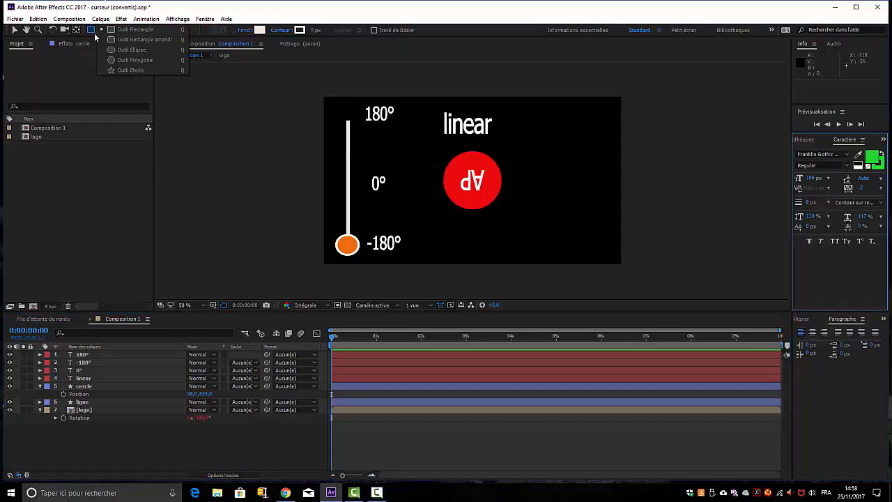
click(145, 52)
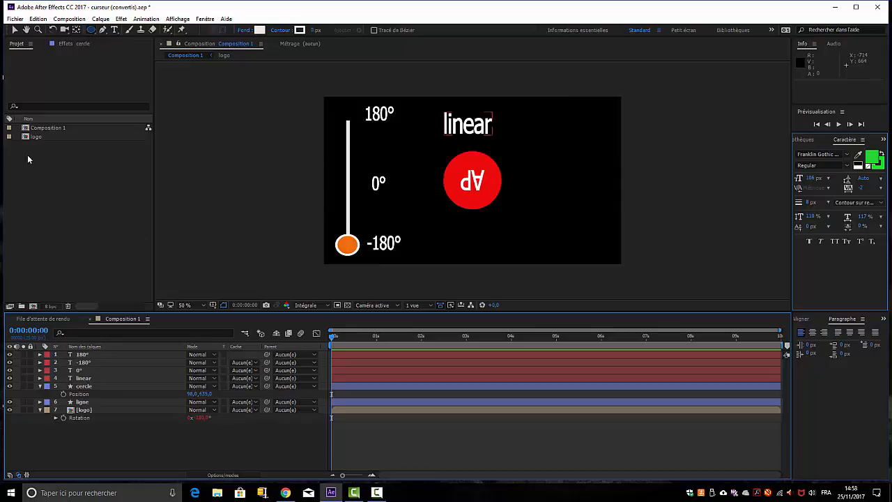
Inspect the logo composition by toggling the AP text layer's visibility, and return to Composition 1.
double_click(36, 136)
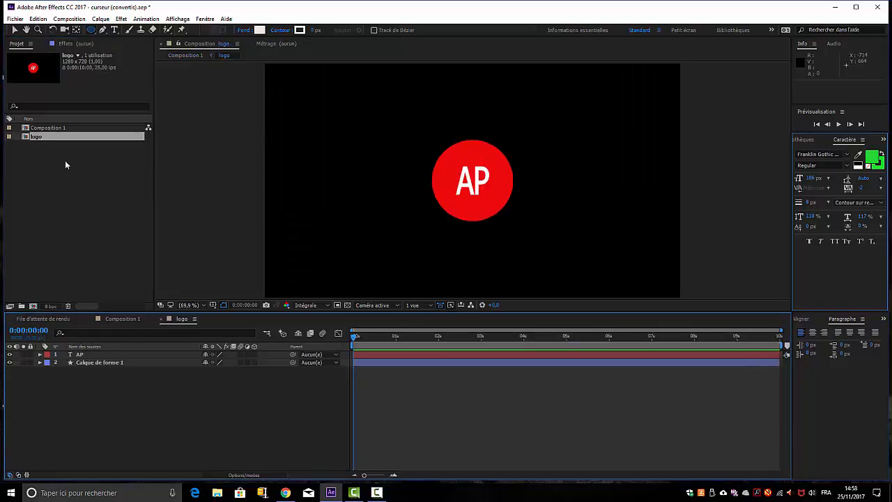
click(10, 355)
click(10, 354)
click(126, 319)
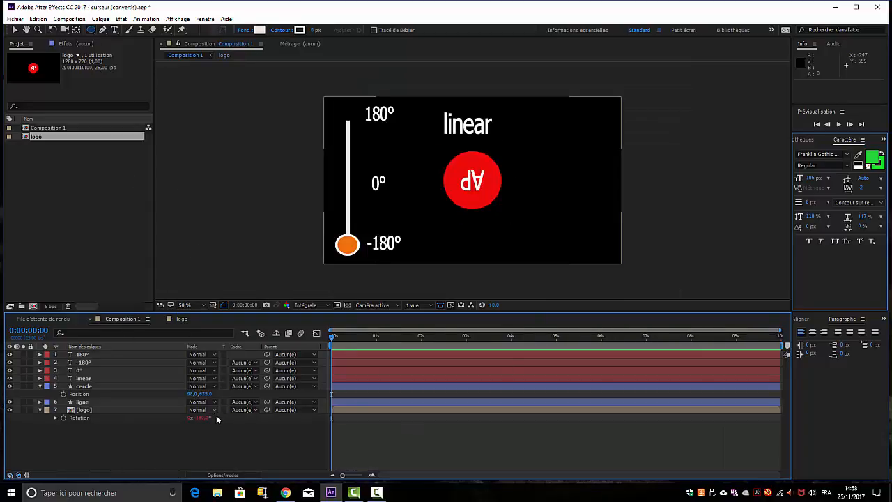
Reveal the expression on the logo layer's Rotation and delete it entirely.
alt+click(58, 419)
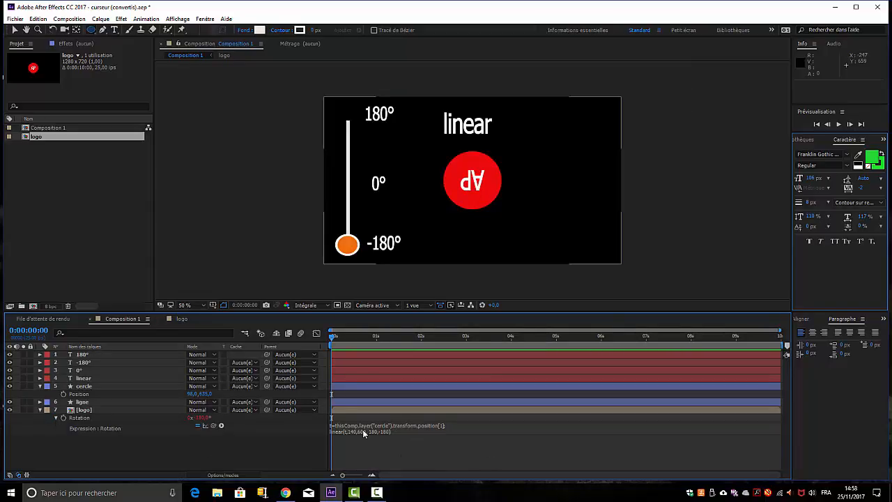
text(c=thisComp.layer("cercle").transform.position[1]; linear(c,140,500,180,-180))
key(BackSpace)
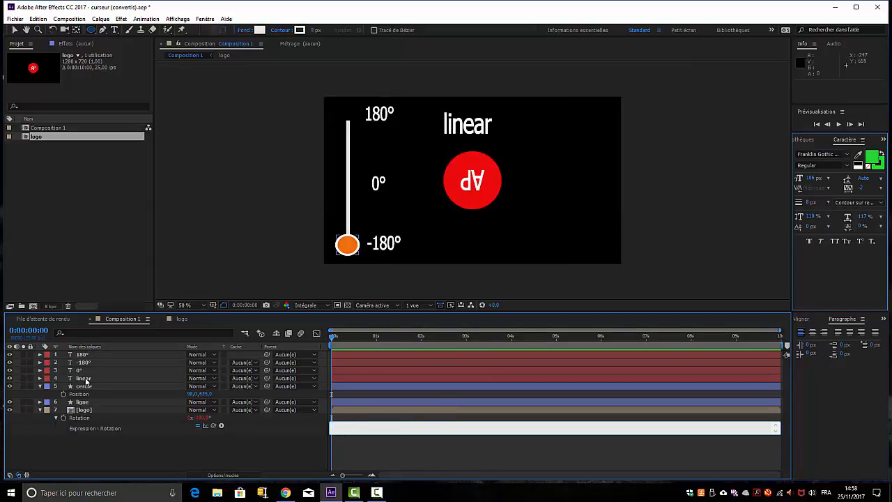
click(240, 454)
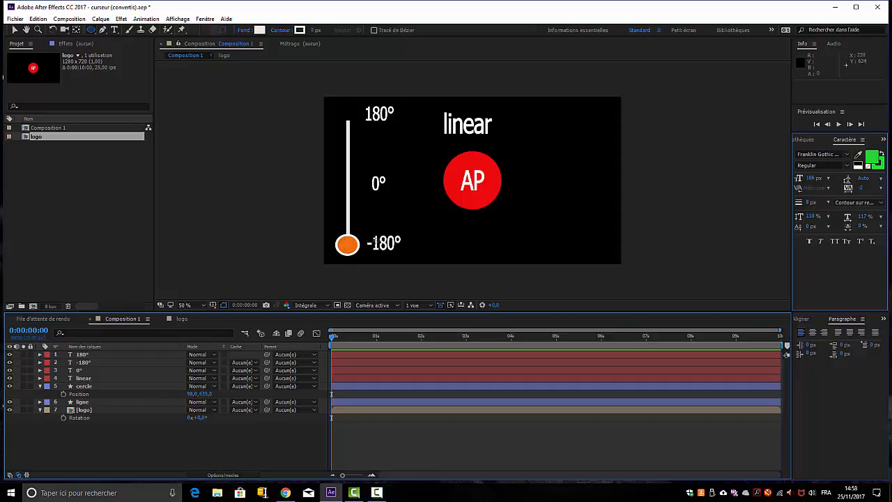
click(323, 416)
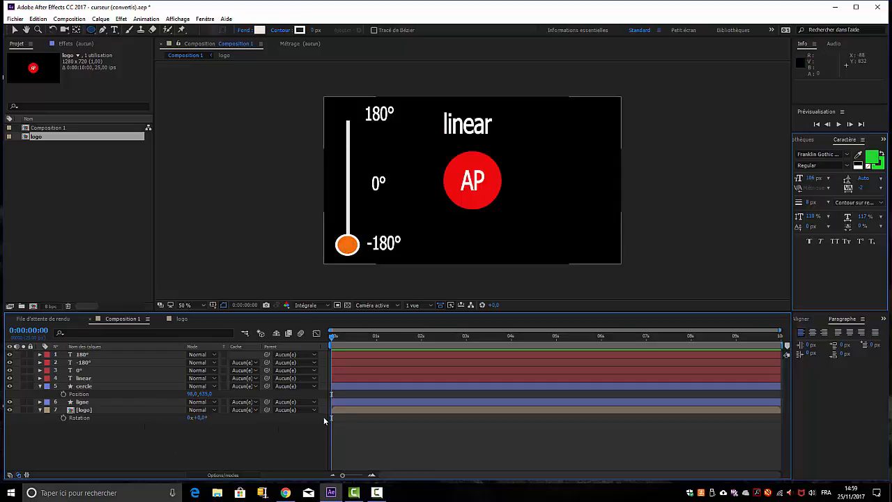
Nudge the cercle layer up the line and back down to Y position 377 to check whether the logo still rotates.
click(93, 385)
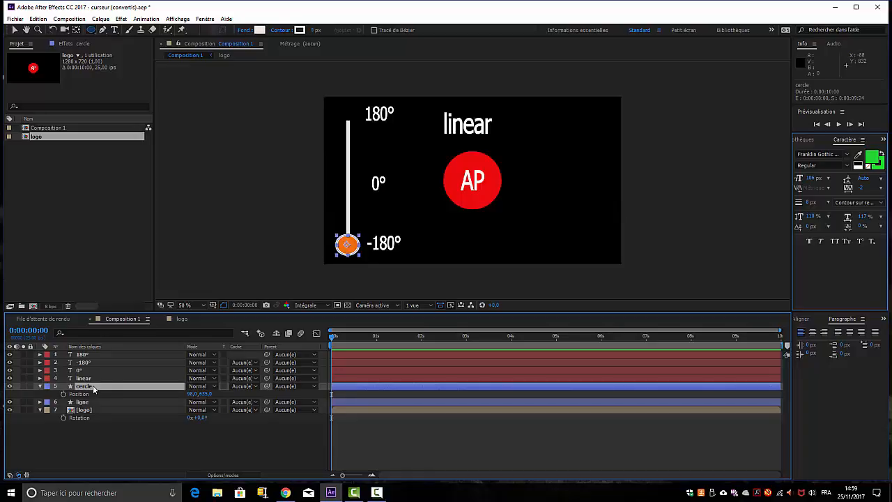
key(Up)
key(Up)
key(Up)
key(Up)
key(Up)
key(Up)
key(Up)
key(Up)
key(Up)
key(Up)
key(Up)
key(Up)
key(Up)
key(Up)
key(Up)
key(Up)
key(Up)
key(Up)
key(Up)
key(Up)
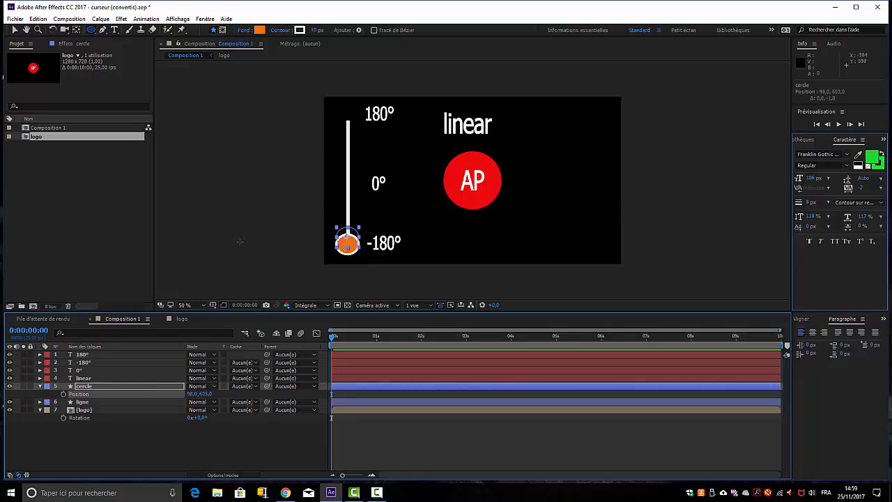
key(Up)
key(Up)
key(Up)
key(Up)
key(Up)
key(Up)
key(Up)
key(Up)
key(Up)
key(Up)
key(Up)
key(Up)
key(Up)
key(Up)
key(Up)
key(Up)
key(Up)
key(Up)
key(Up)
key(Up)
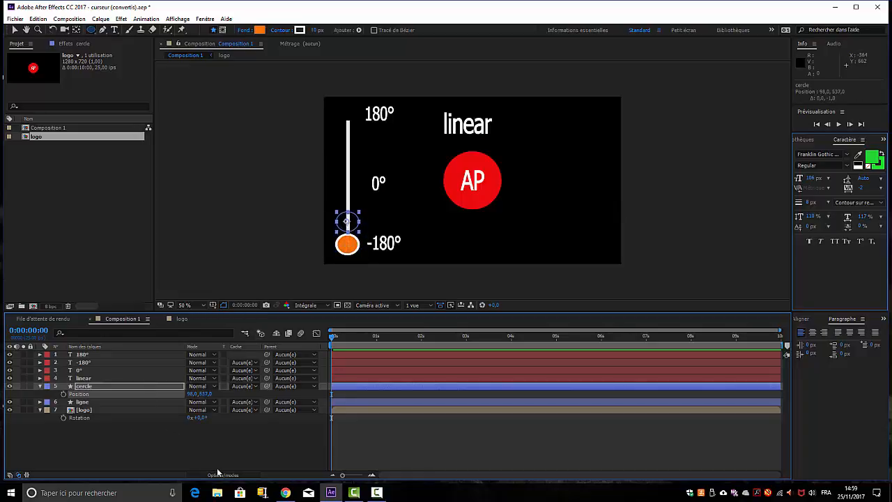
key(Up)
key(Up)
key(Up)
key(Up)
key(Up)
key(Up)
key(Up)
key(Up)
key(Up)
key(Up)
key(Up)
key(Up)
key(Up)
key(Up)
key(Up)
key(Up)
key(Up)
key(Up)
key(Up)
key(Up)
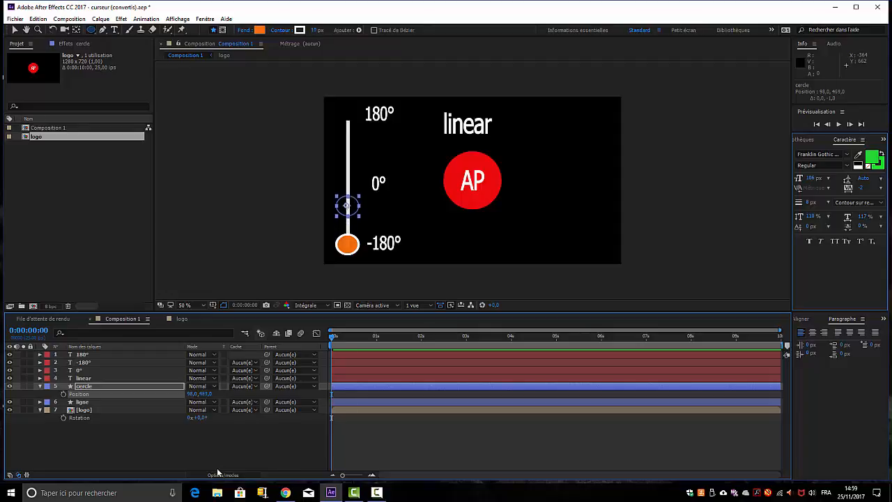
key(Up)
key(Up)
key(Up)
key(Up)
key(Up)
key(Up)
key(Up)
key(Up)
key(Up)
key(Up)
key(Up)
key(Up)
key(Up)
key(Up)
key(Up)
key(Up)
key(Up)
key(Up)
key(Up)
key(Up)
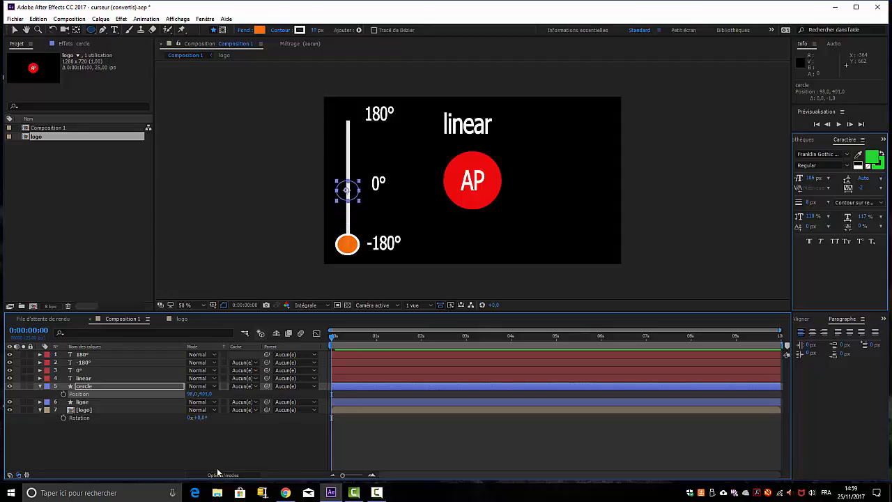
key(Up)
key(Up)
key(Up)
key(Up)
key(Up)
key(Up)
key(Up)
key(Up)
key(Up)
key(Up)
key(Up)
key(Up)
key(Up)
key(Up)
key(Up)
key(Up)
key(Up)
key(Up)
key(Up)
key(Up)
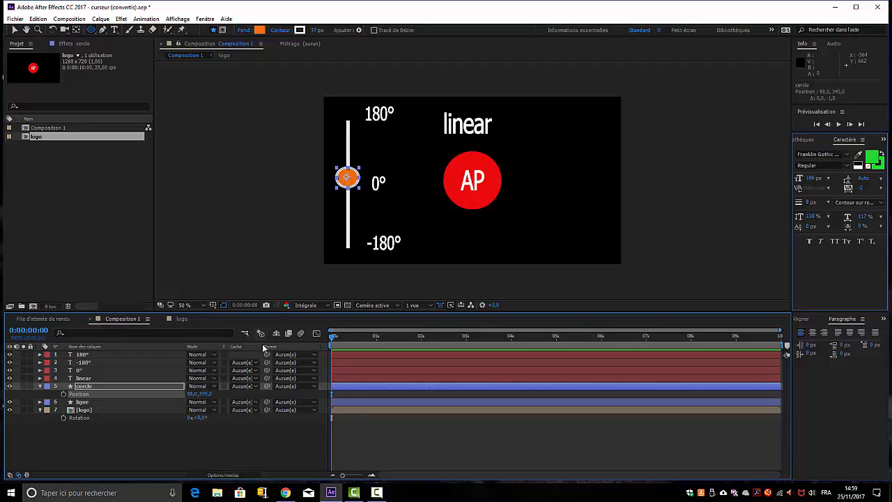
key(Down)
key(Down)
key(Down)
key(Down)
key(Down)
key(Down)
key(Down)
key(Down)
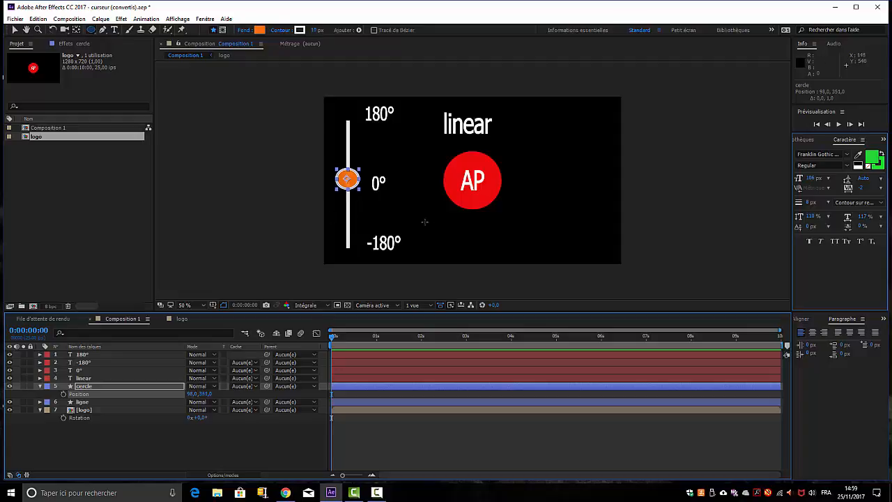
key(Down)
key(Down)
key(Down)
key(Down)
key(Down)
key(Down)
key(Down)
key(Down)
key(Down)
key(Down)
key(Down)
key(Down)
key(Down)
key(Down)
key(Down)
key(Down)
key(Down)
key(Down)
key(Down)
key(Down)
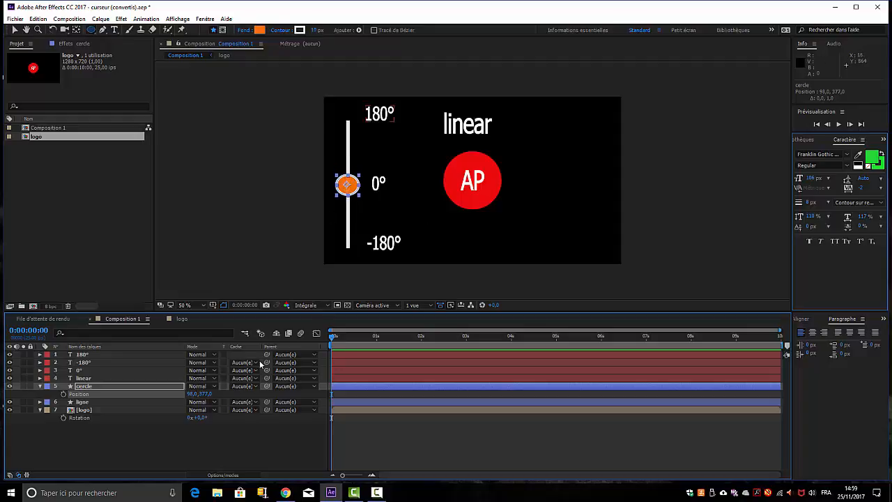
Add an expression to the logo layer's Rotation using the interpolation function linear(t, tMin, tMax, value1, value2).
alt+click(64, 419)
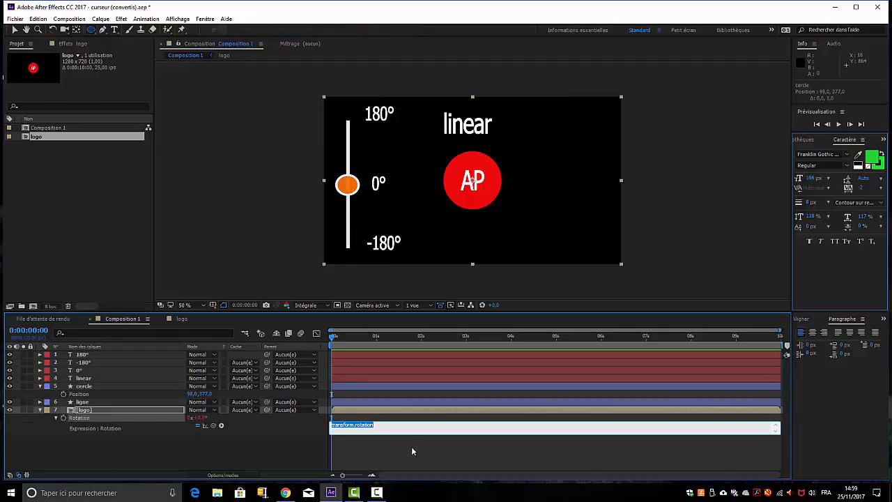
click(221, 425)
mouse_move(258, 287)
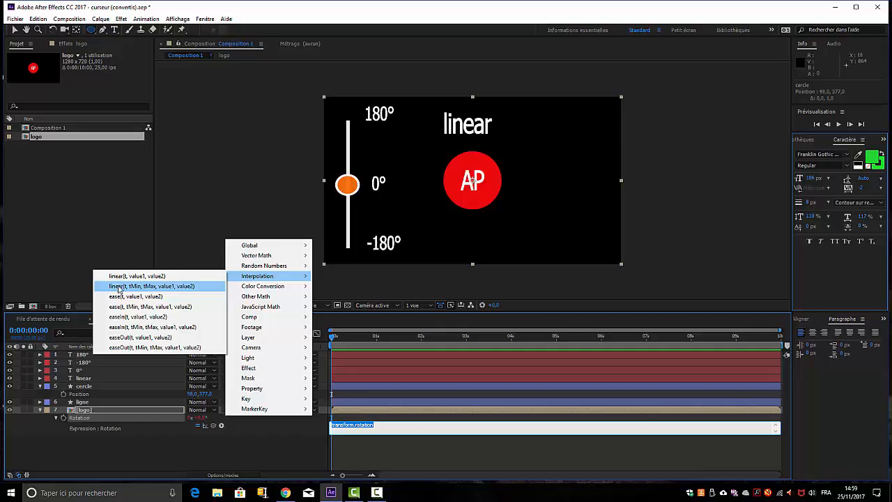
click(117, 286)
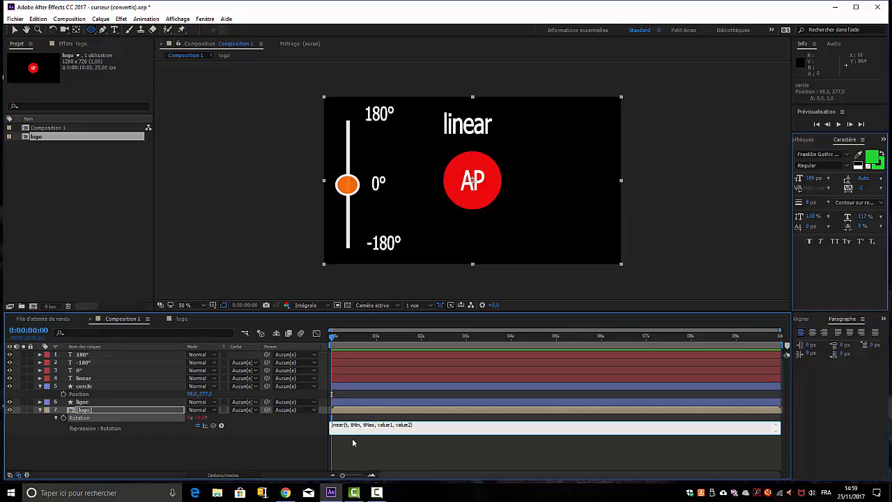
Define t on a line above the linear function by linking it to the cercle layer's Y position.
key(Return)
text(t=)
drag(214, 426, 204, 395)
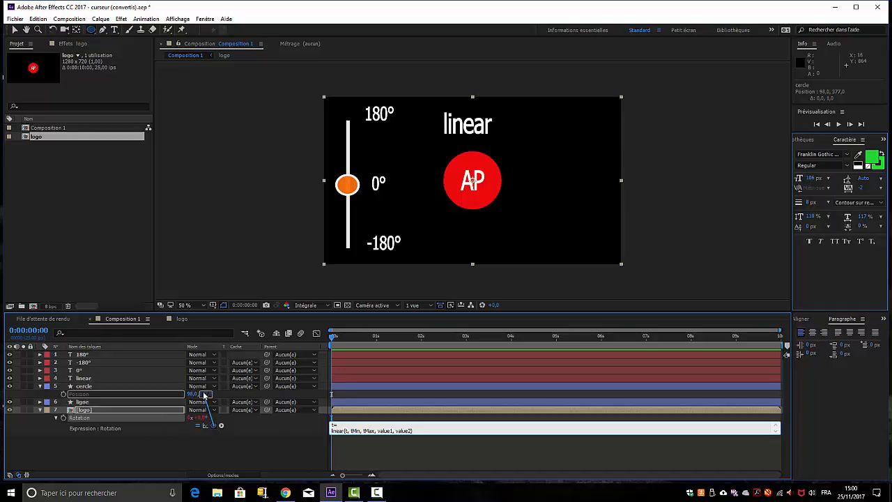
drag(203, 391, 203, 390)
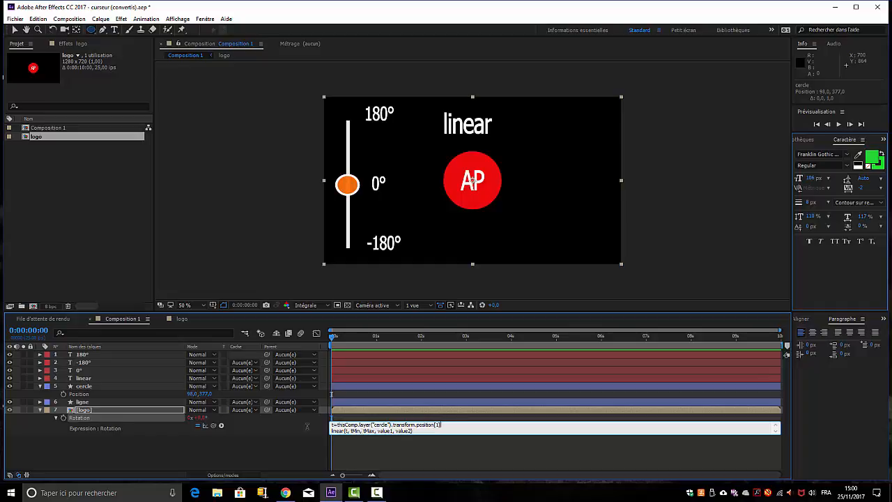
Leave the expression and move the cercle layer to Y position 108, at the 180° end of the line.
click(208, 394)
drag(207, 394, 68, 397)
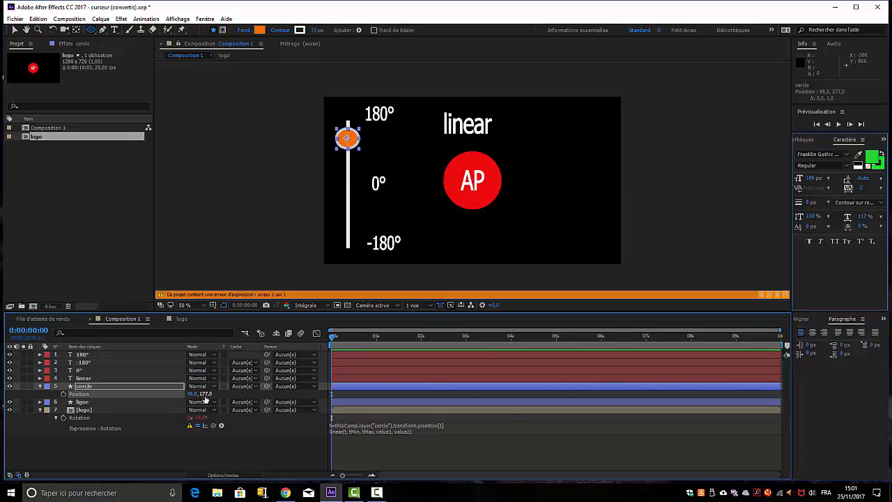
drag(207, 395, 174, 396)
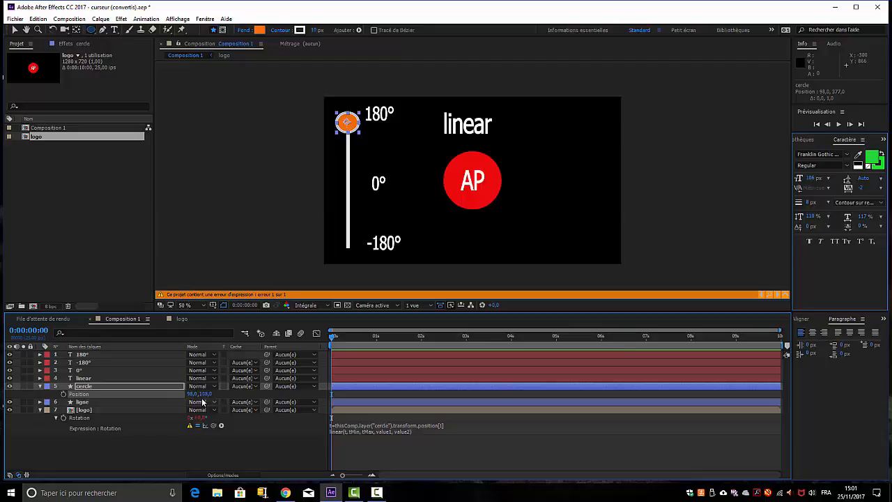
Replace tMin with 108 in the linear function of the logo's Rotation expression.
click(356, 431)
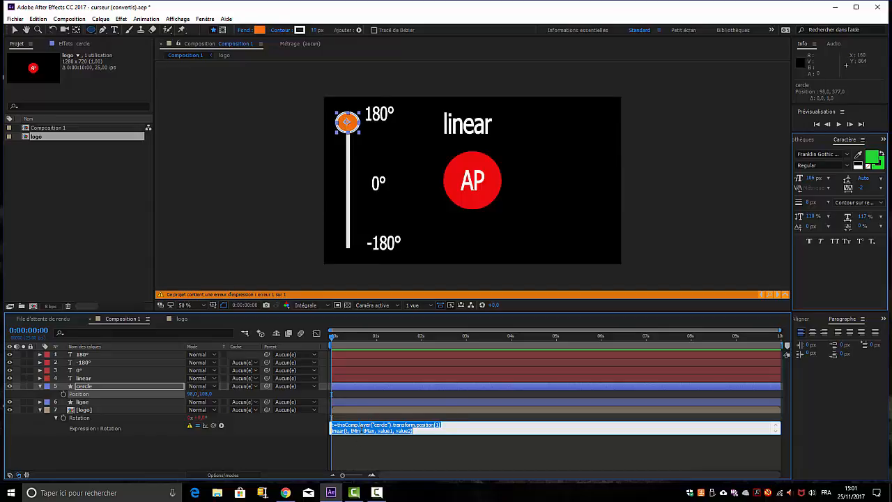
double_click(357, 431)
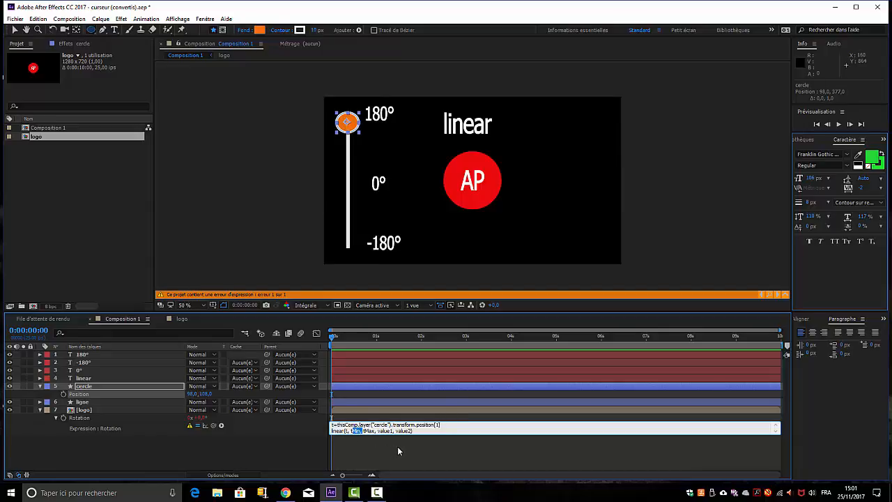
key(BackSpace)
text(108)
text(,)
Move the cercle layer to Y position 647, at the -180° end of the line, and replace tMax with 647 in the linear function.
drag(205, 394, 449, 403)
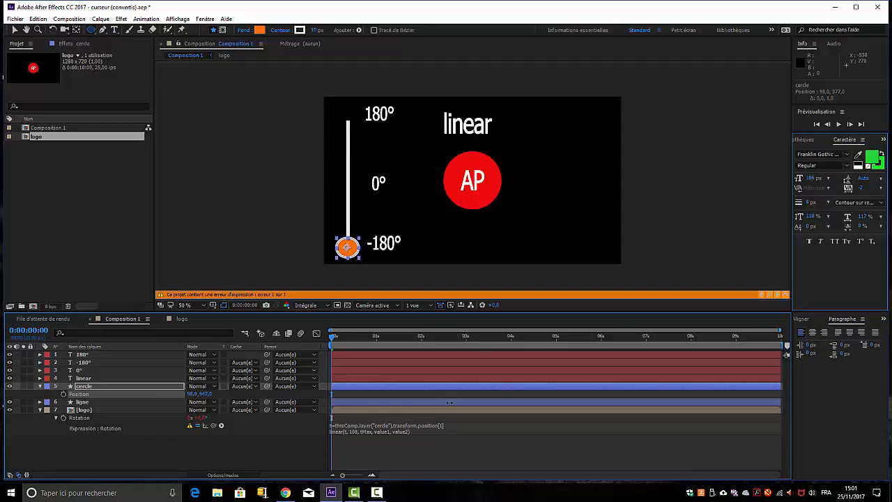
click(371, 428)
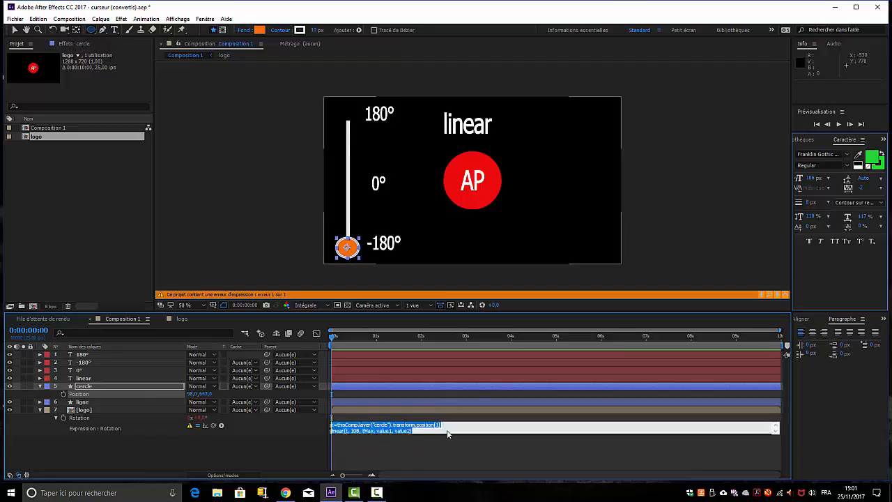
click(374, 429)
drag(374, 430, 361, 430)
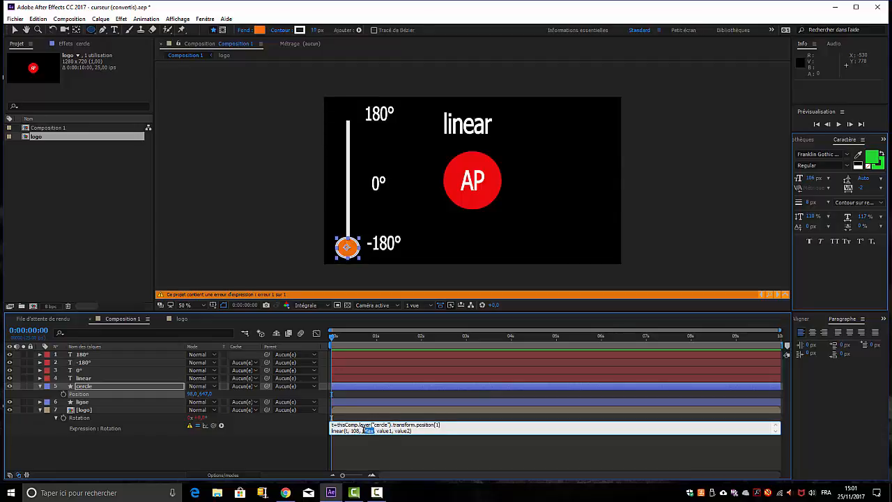
key(BackSpace)
text(647)
click(301, 447)
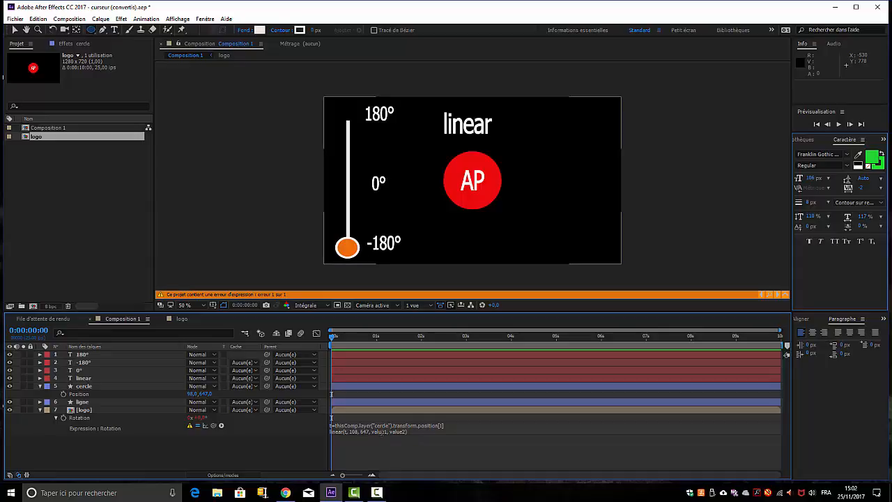
Replace value1 with 180 and value2 with -180 in the linear function and apply the logo's Rotation expression.
click(384, 431)
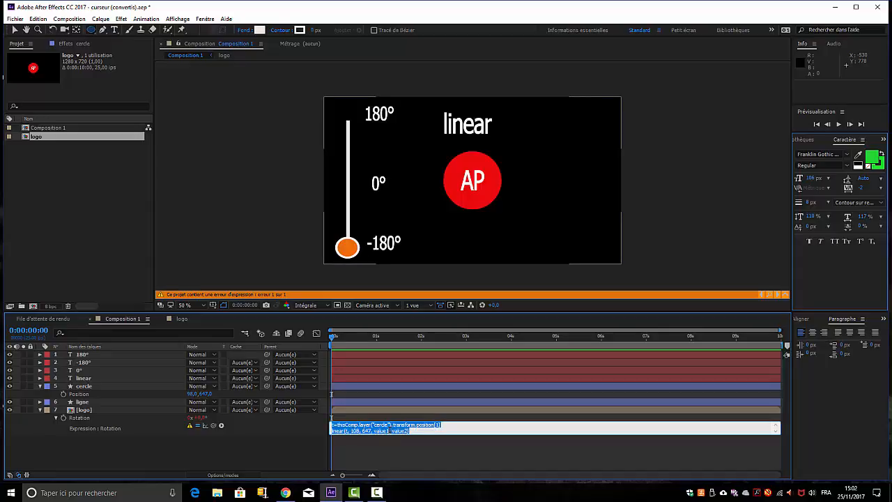
double_click(381, 430)
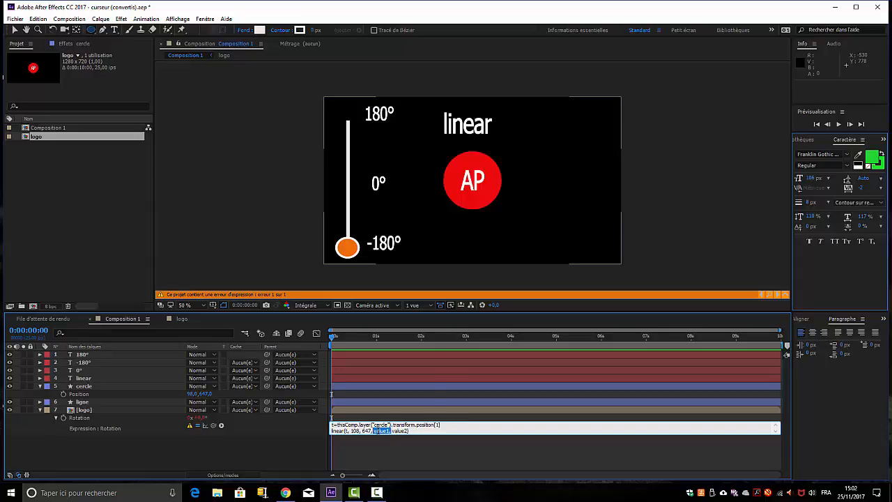
text(180,)
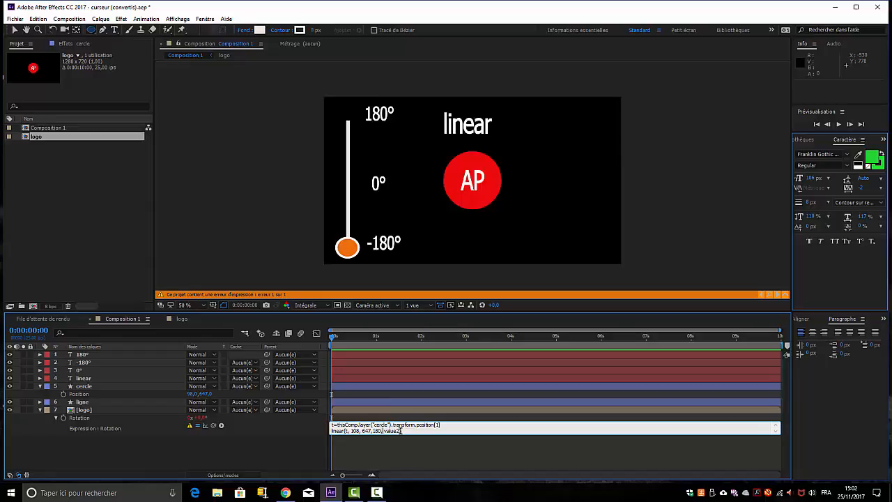
key(shift+Left)
key(shift+Left)
key(shift+Left)
key(shift+Left)
key(shift+Left)
key(shift+Left)
key(shift+Left)
text(-180))
click(302, 454)
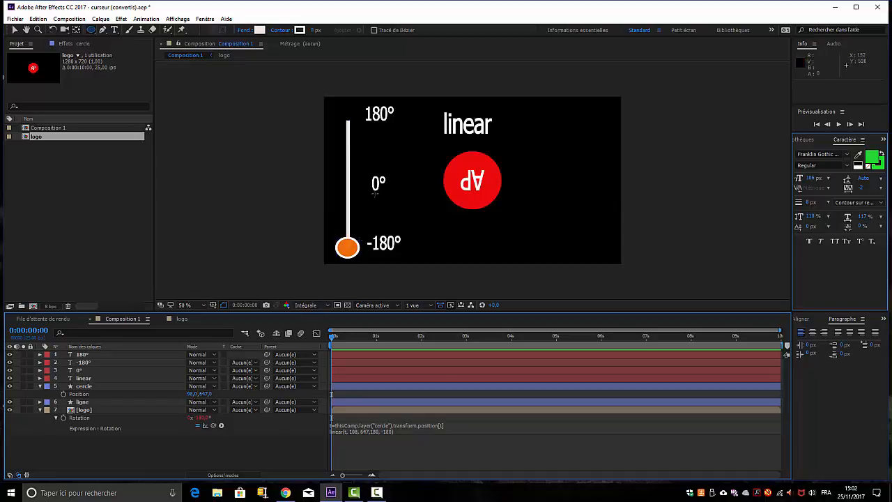
Slide the cercle layer along the line by its Y position, up to about 128, to test the logo's rotation.
drag(203, 394, 37, 406)
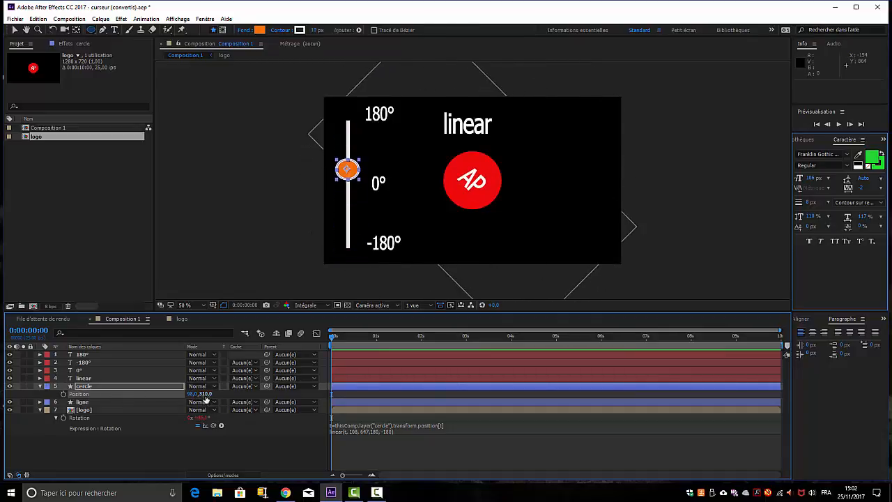
drag(207, 394, 354, 488)
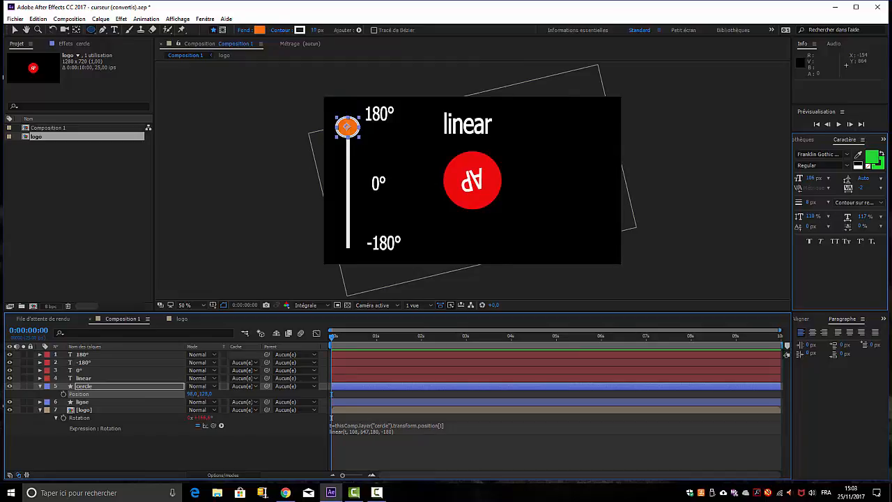